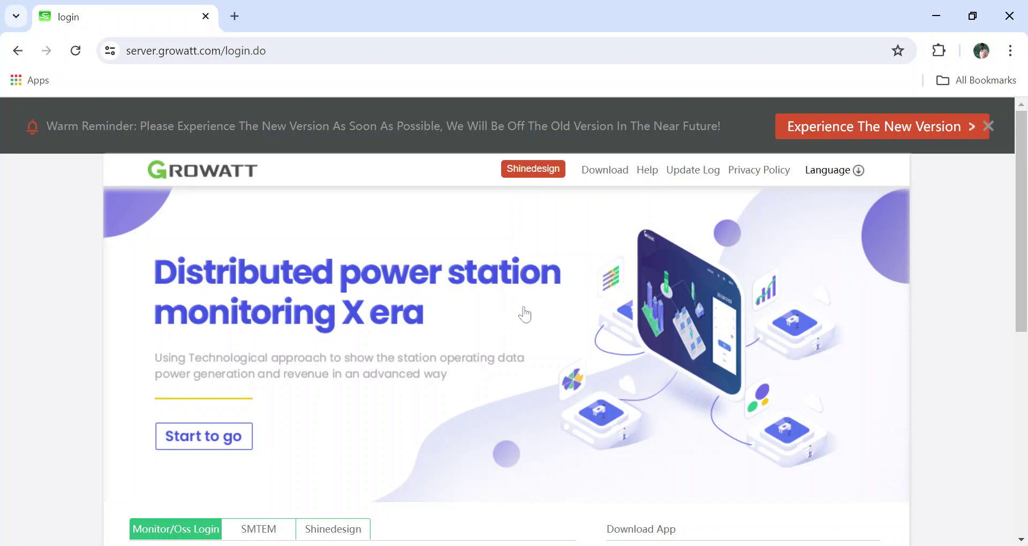
Reload the Growatt ShineServer login page.
scroll(524, 315, "down", 2)
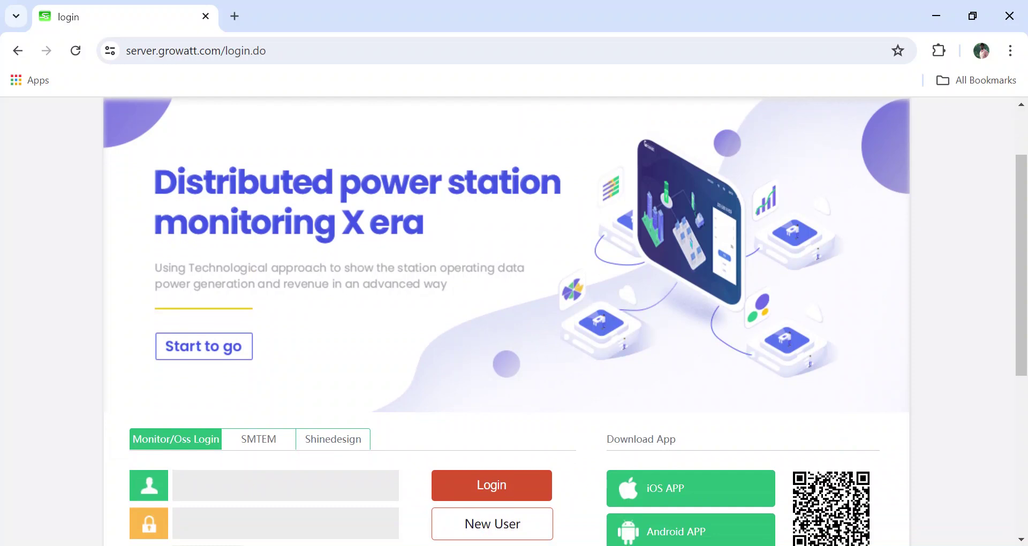
scroll(565, 322, "down", 2)
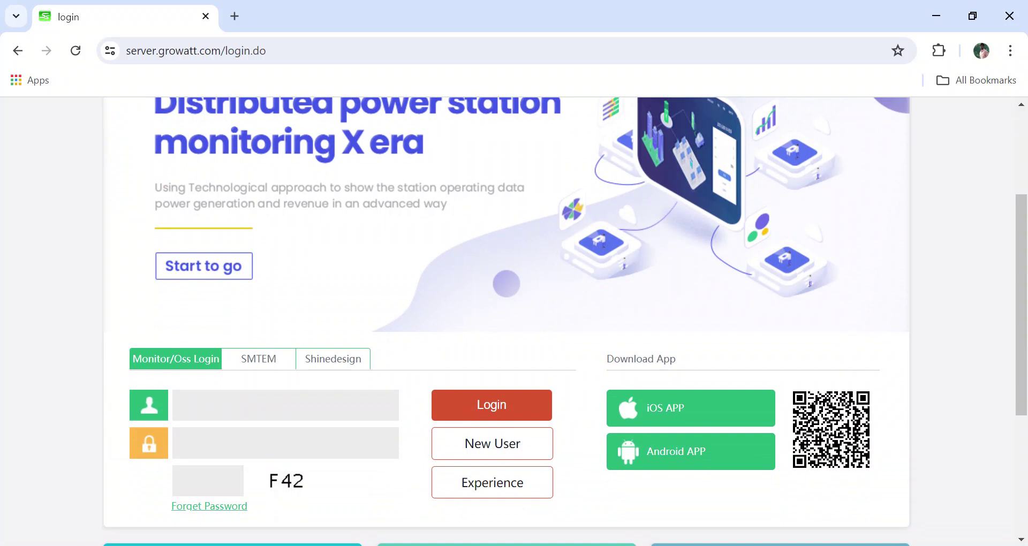
scroll(386, 305, "up", 2)
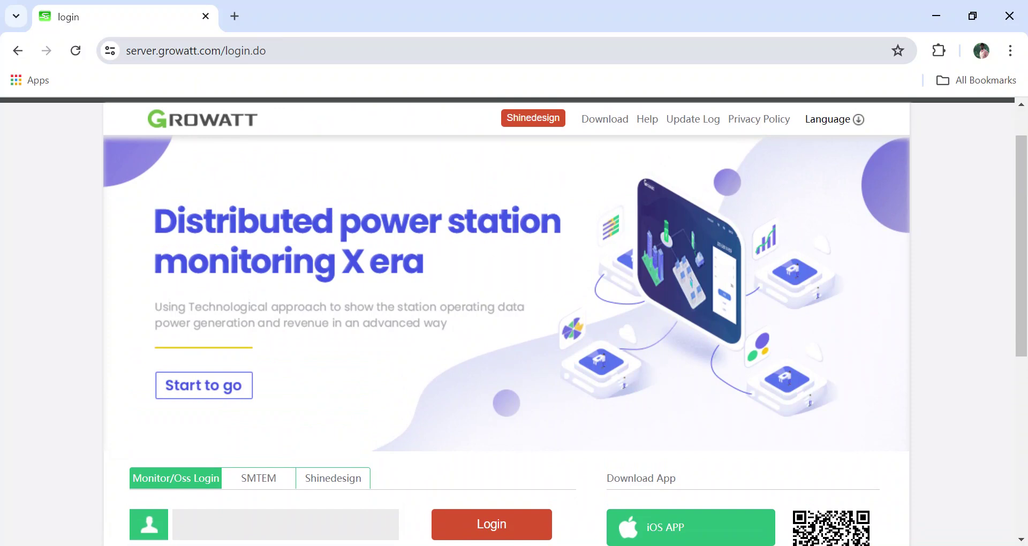
key("ctrl+l")
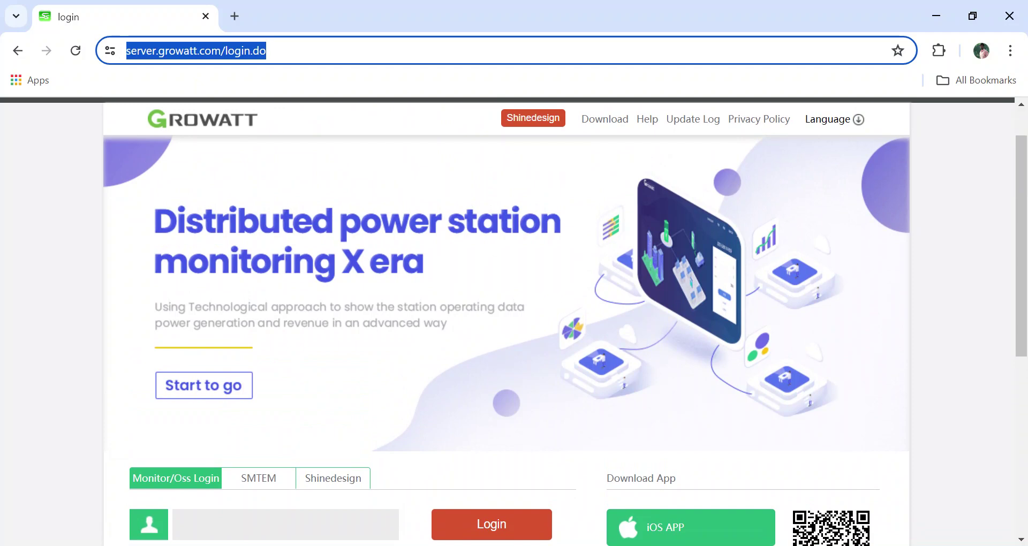
key("Return")
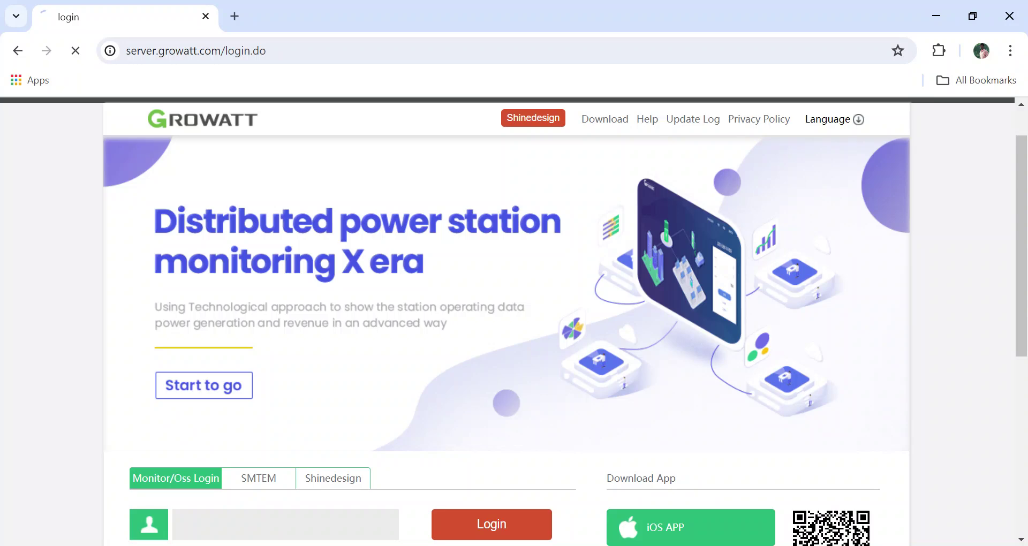
Sign in with the plant manager username, password and the displayed captcha.
scroll(293, 347, "down", 4)
scroll(293, 347, "down", 1)
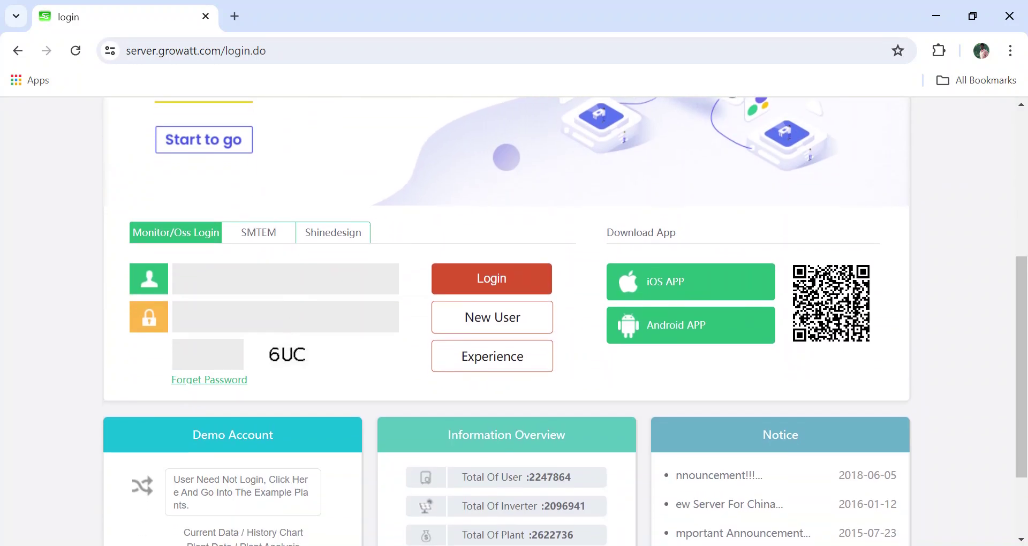
left_click(285, 278)
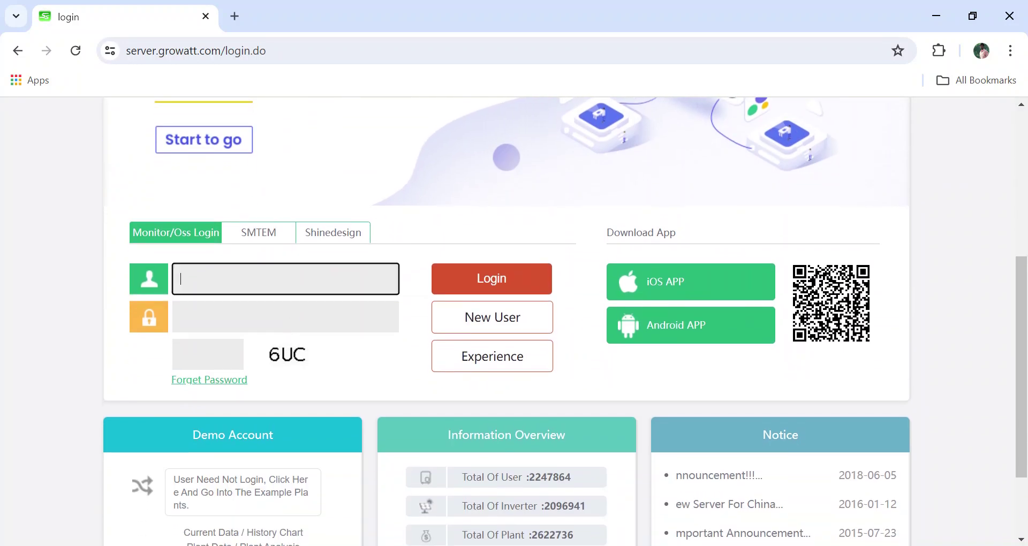
type("Gosach")
key("Tab")
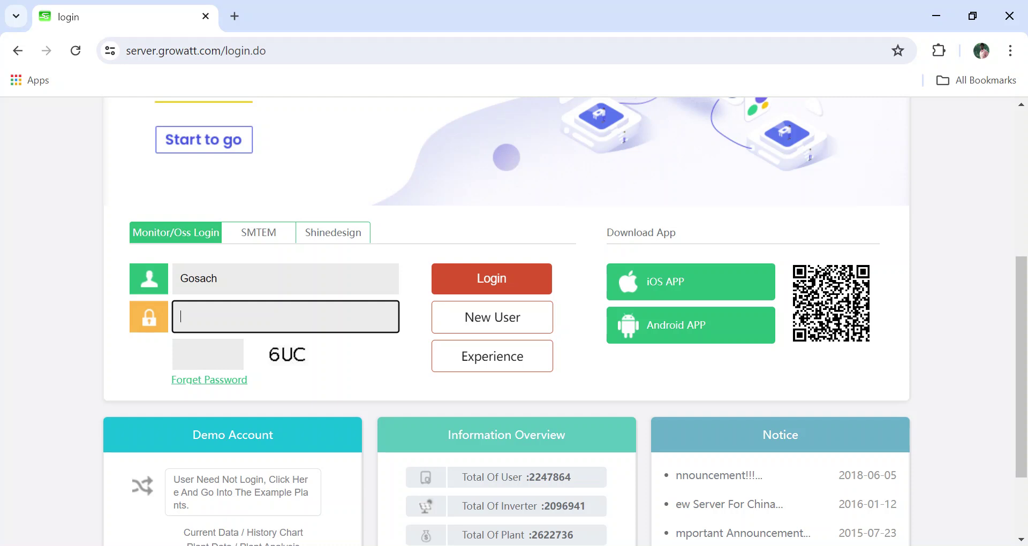
type("••••••••")
left_click(207, 354)
type("6U")
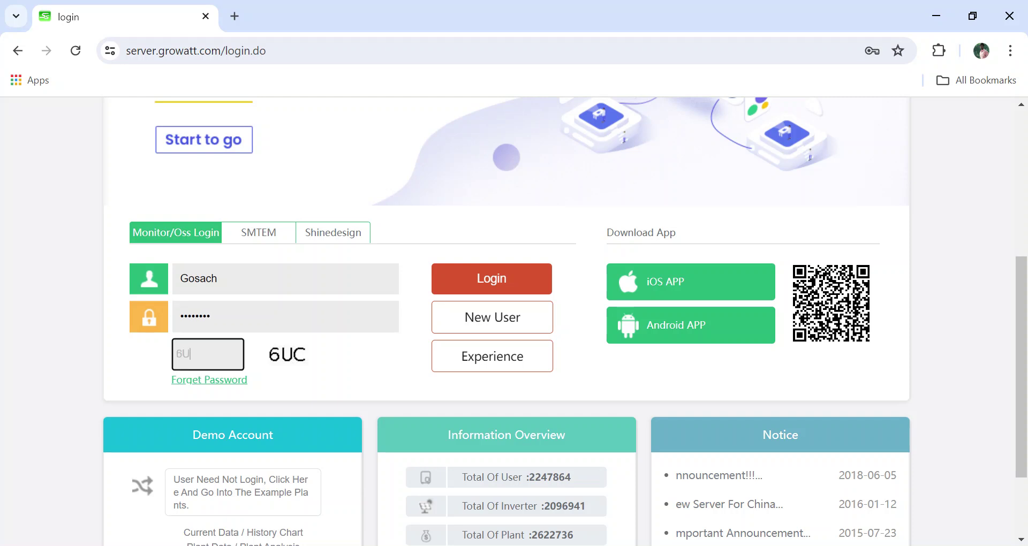
key("BackSpace")
type("UC")
left_click(484, 285)
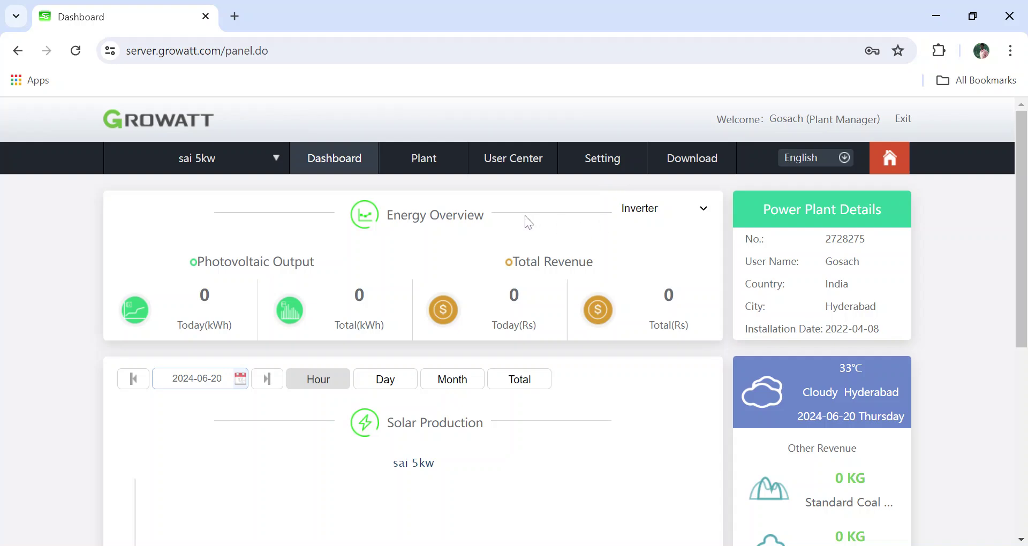
Go to User Center's user information and show the empty Visitor Account list.
scroll(500, 348, "down", 5)
scroll(502, 348, "up", 5)
left_click(523, 171)
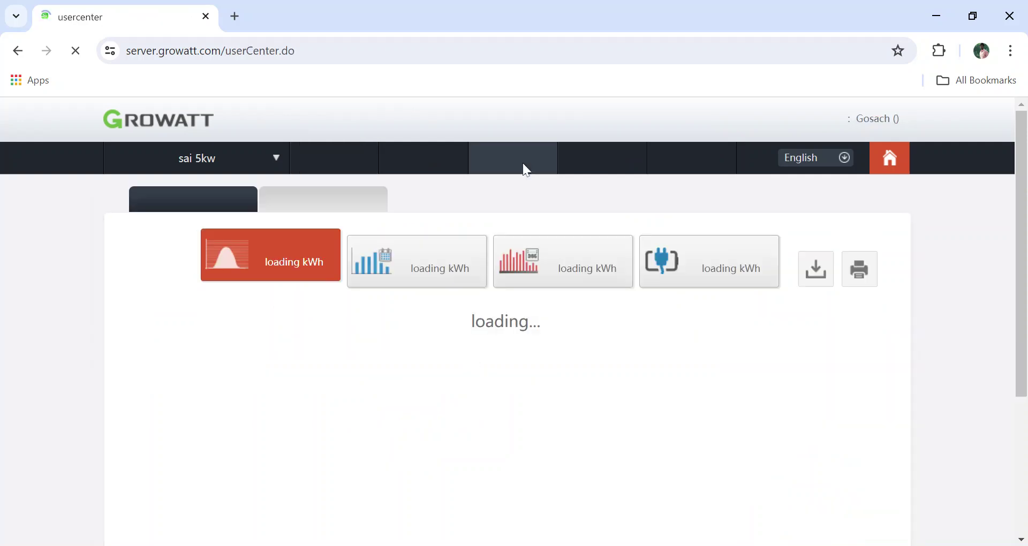
scroll(457, 191, "down", 1)
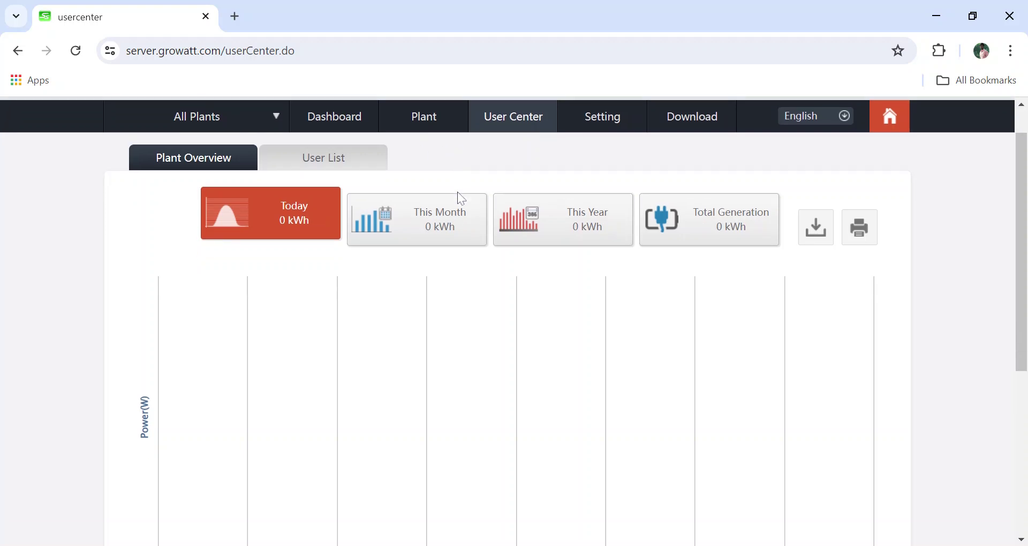
left_click(328, 158)
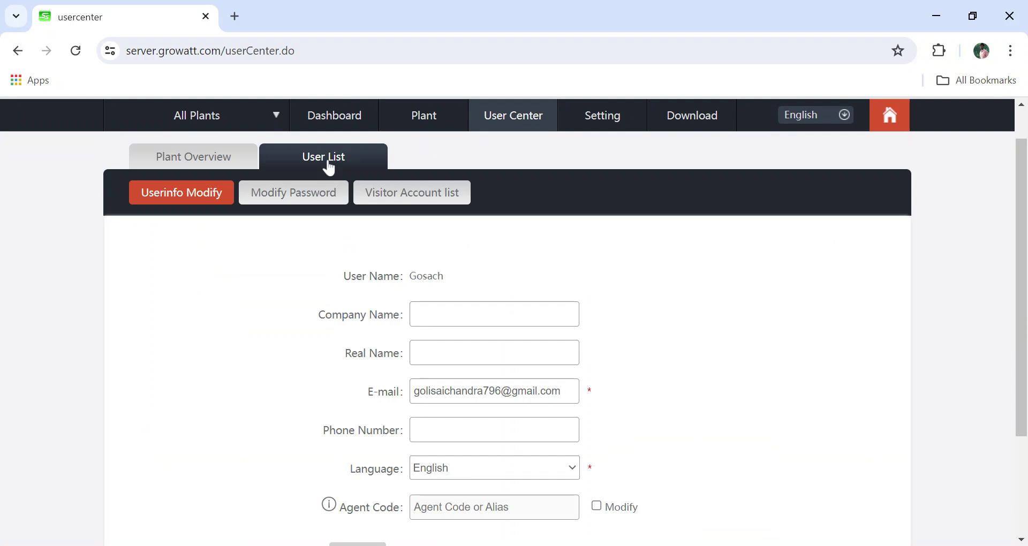
left_click(413, 199)
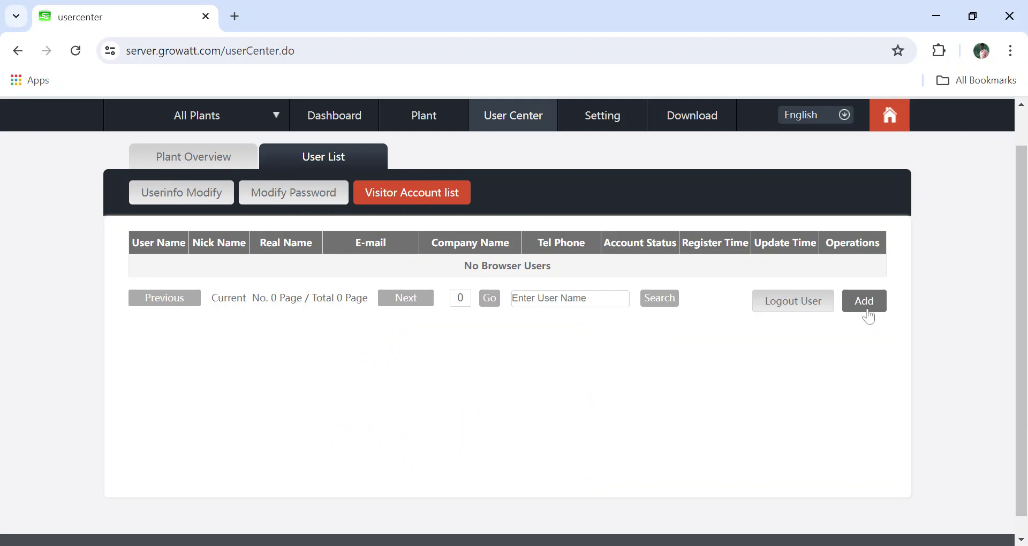
Open the Add Visitor Account form beside the visitor table.
left_click(867, 310)
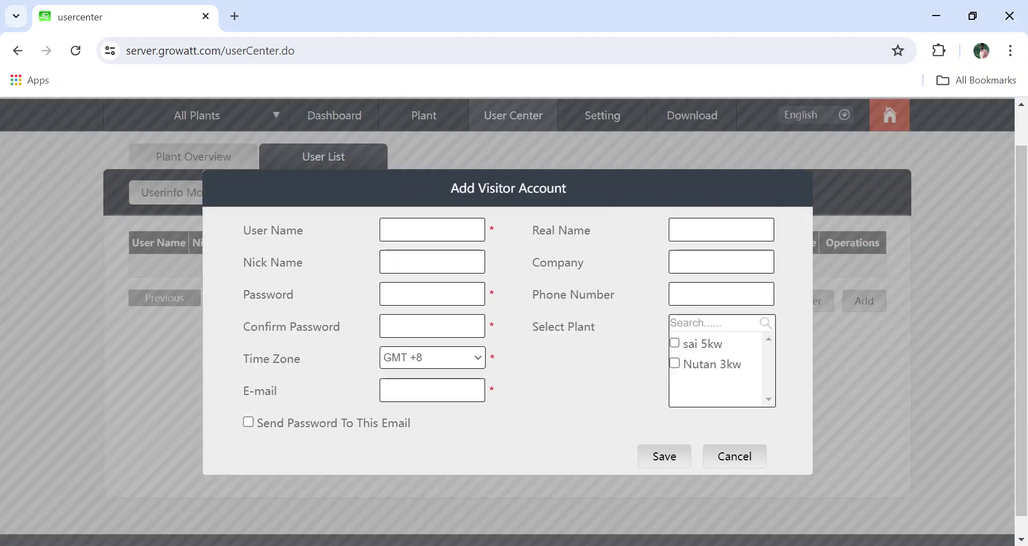
left_click_drag(604, 318, 769, 382)
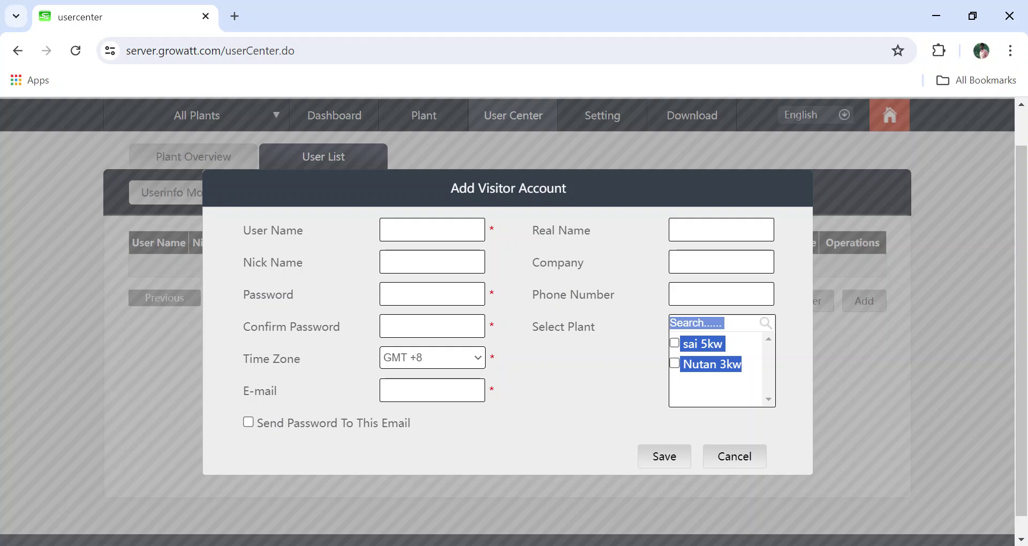
Enter user name 'sai 5kw' and the visitor password plus its confirmation.
left_click(556, 395)
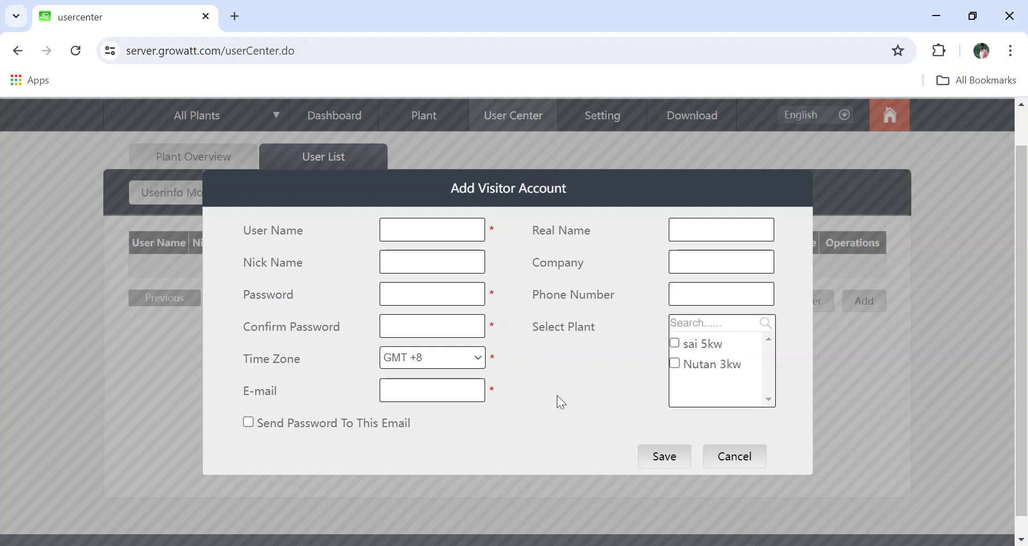
left_click(415, 224)
type("sai")
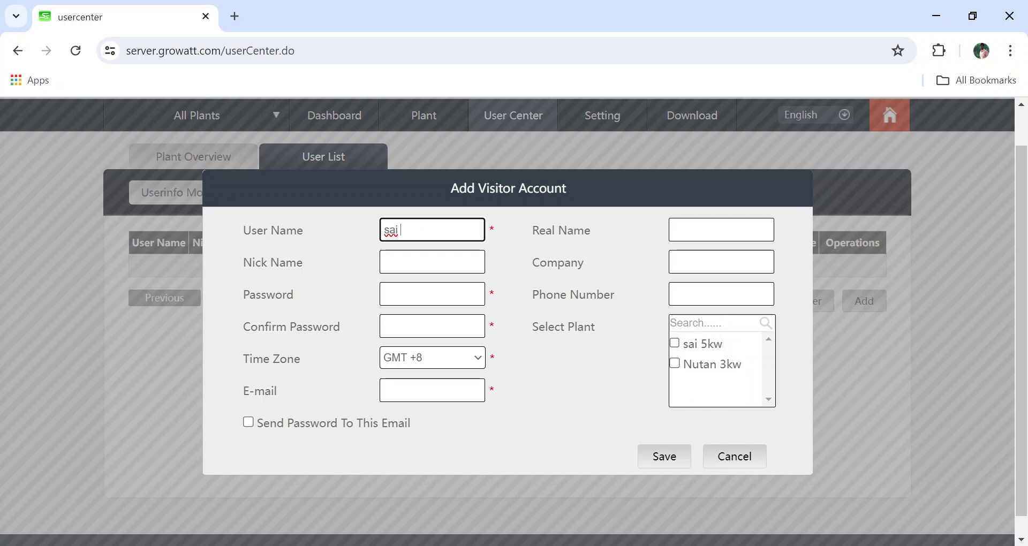
type("5kw")
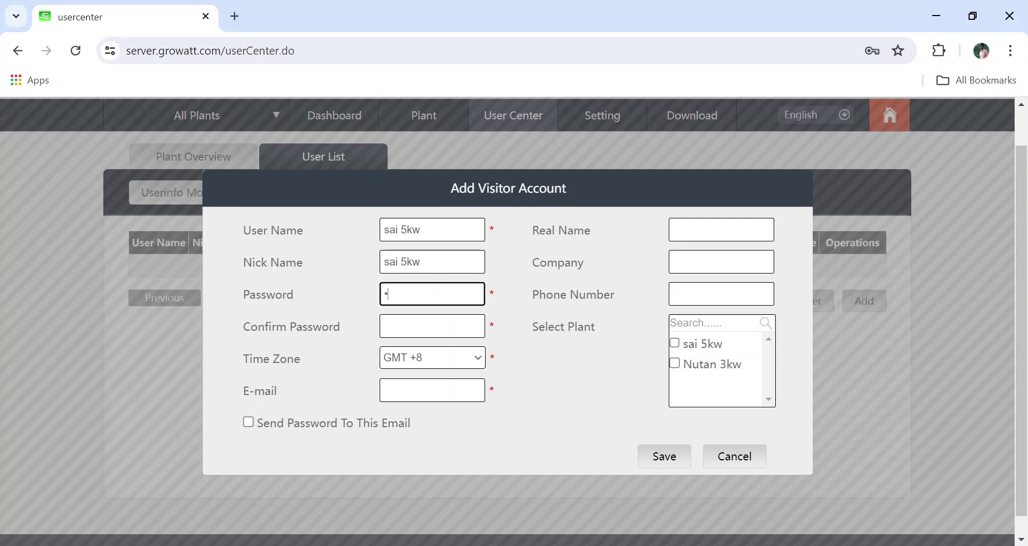
type("•••••••")
left_click(432, 326)
type("•••••••")
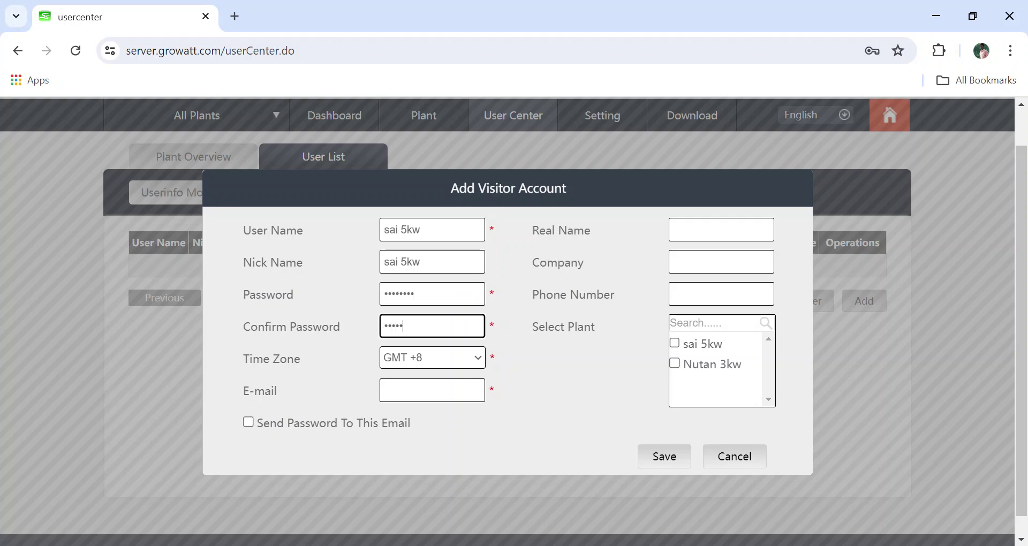
type("•")
Set the time zone to GMT +5 and enter the visitor's e-mail address.
left_click(437, 361)
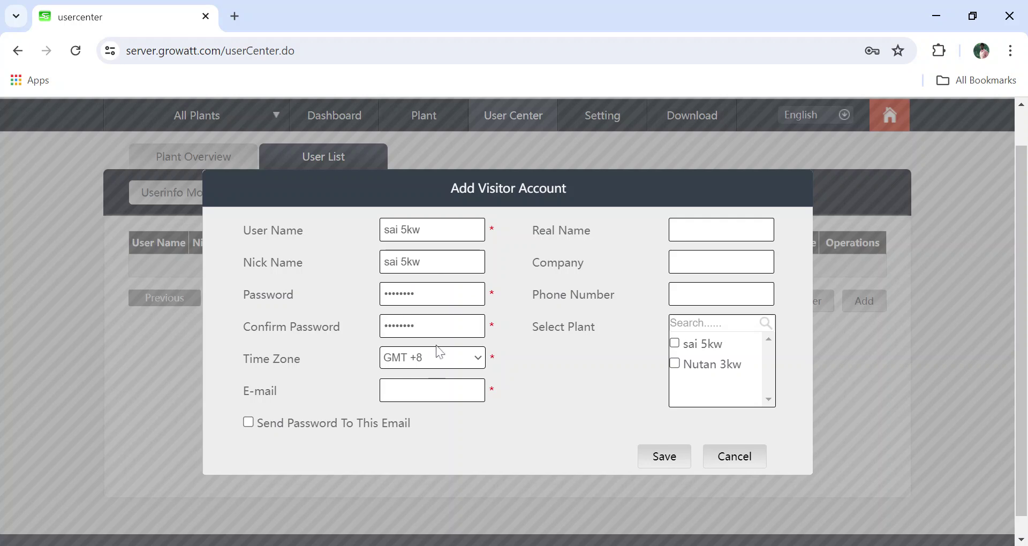
left_click(439, 352)
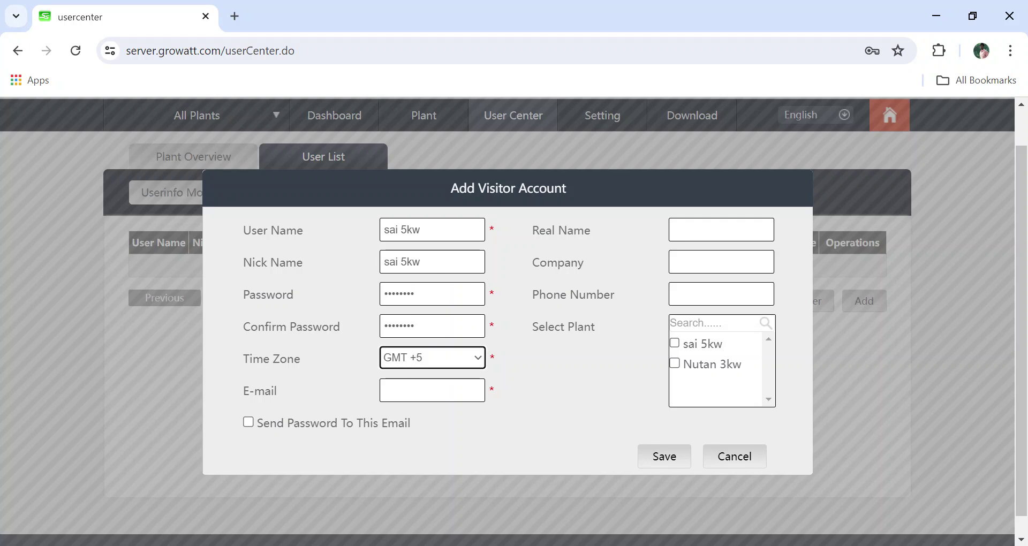
left_click(432, 390)
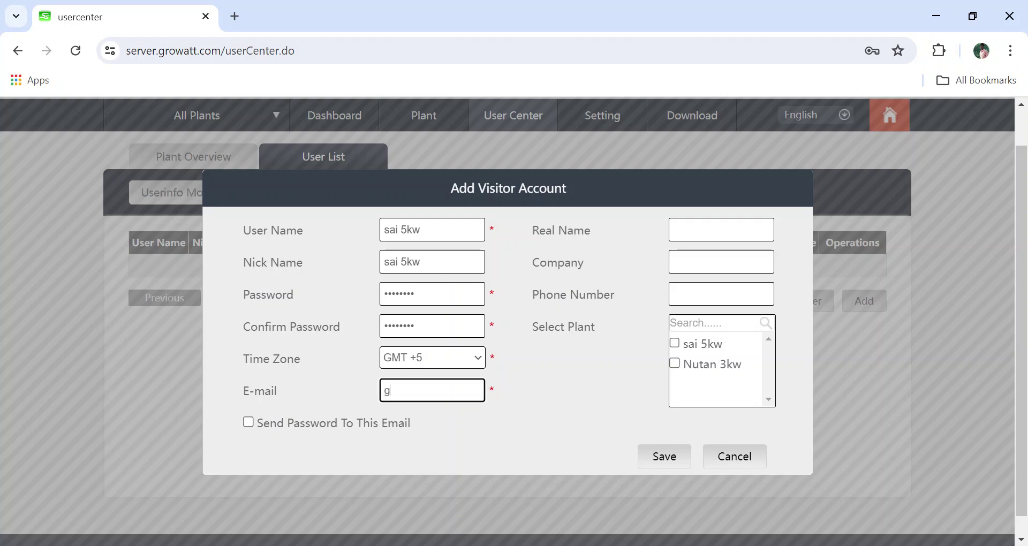
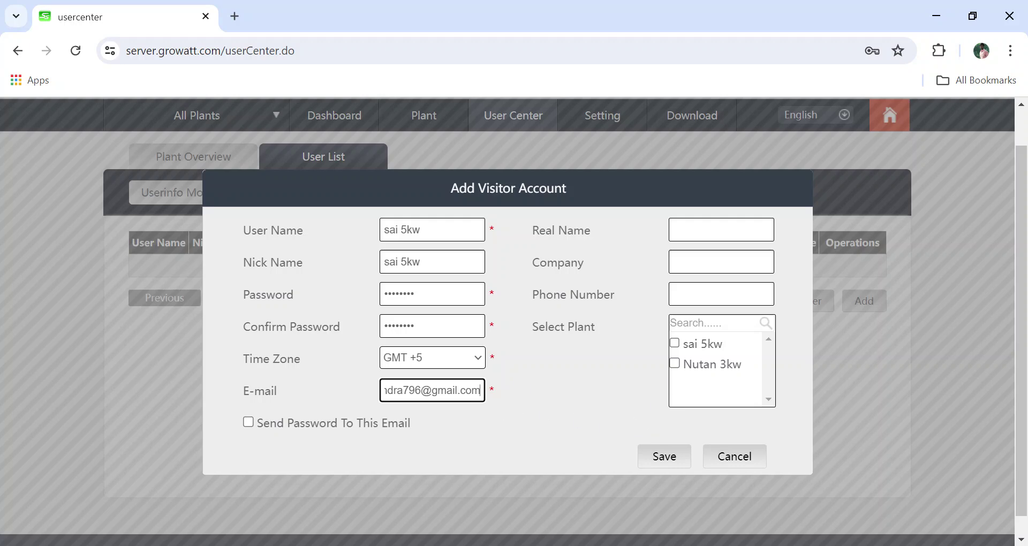
Enter the visitor's real name, company 'Gosach' and phone number.
left_click(721, 230)
type("Saichandra")
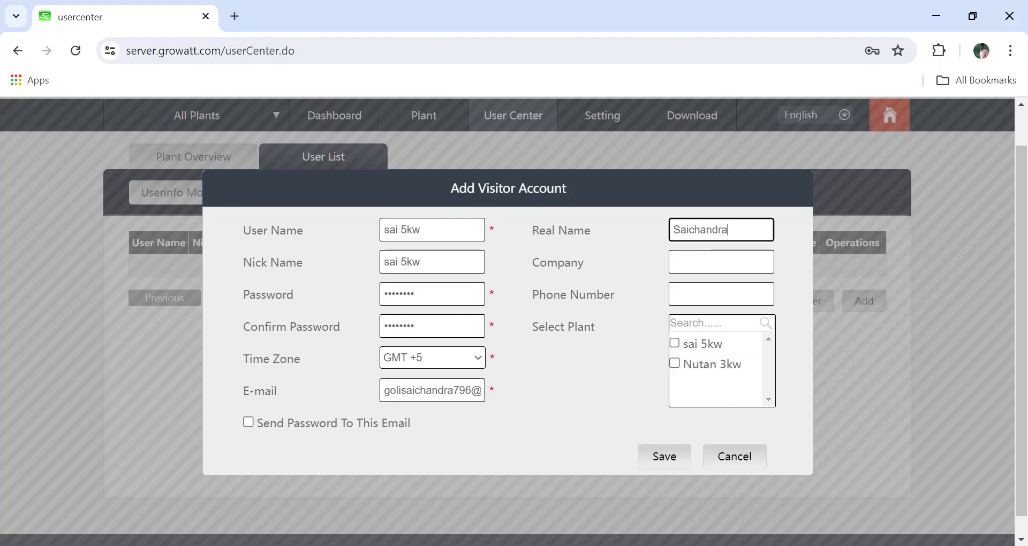
key("Tab")
type("Gose")
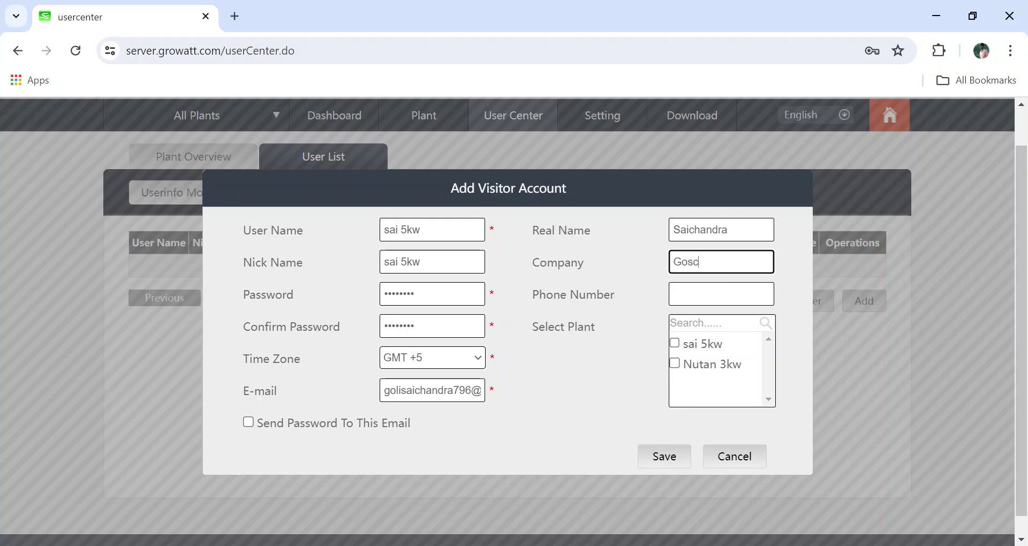
key("BackSpace")
type("ach")
key("Tab")
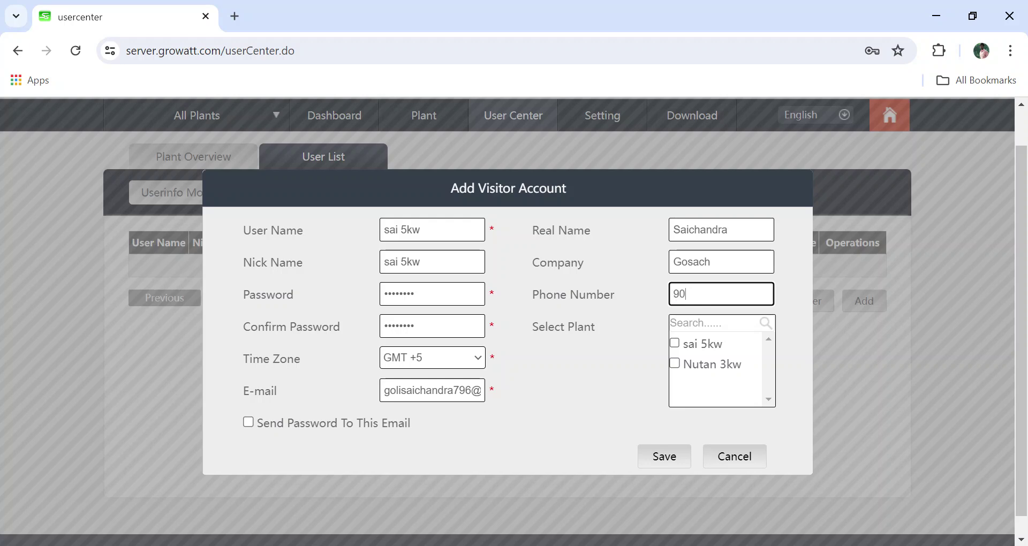
Leave plant Nutan 3kw unlinked and capitalise the user name to 'Sai 5kw'.
left_click(675, 363)
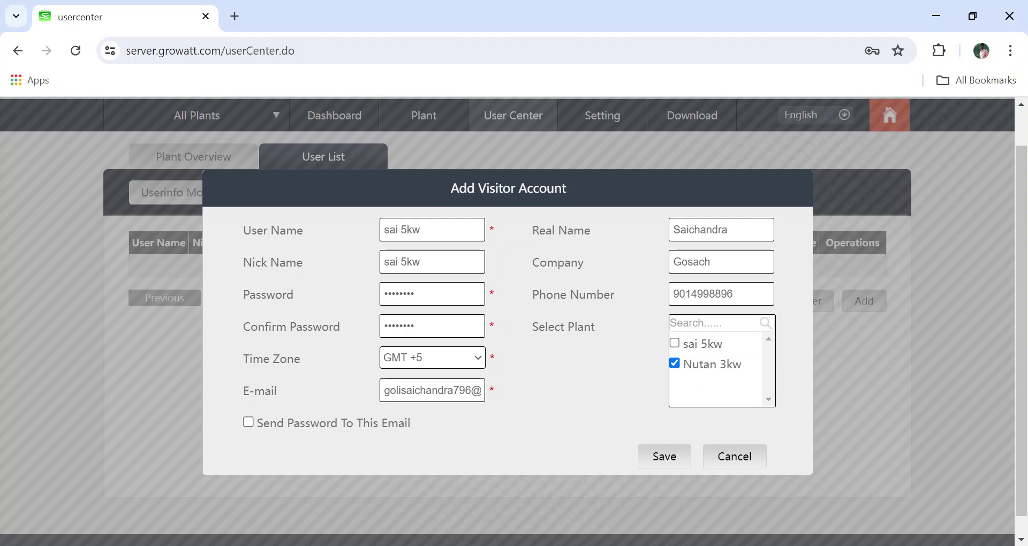
left_click(675, 365)
left_click(387, 230)
key("BackSpace")
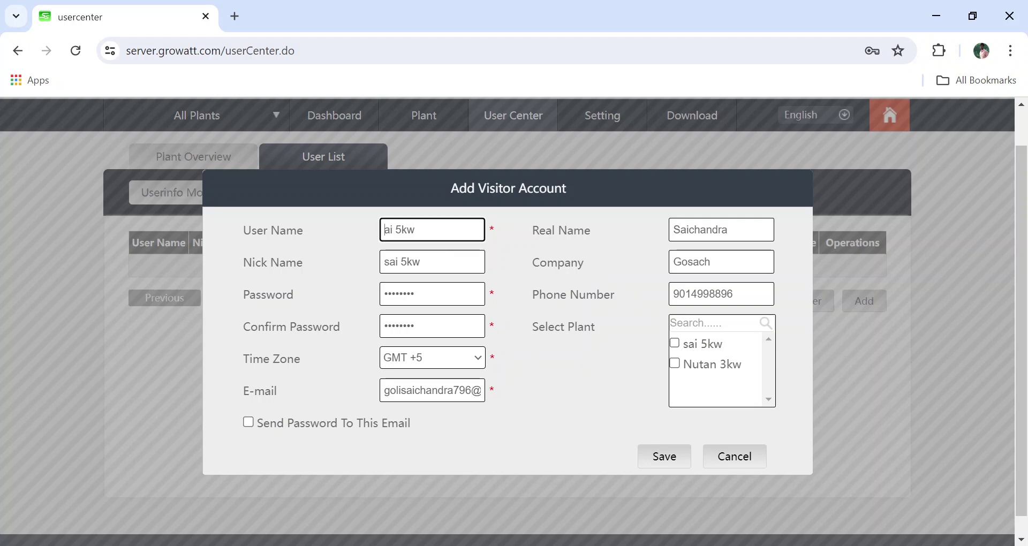
type("S")
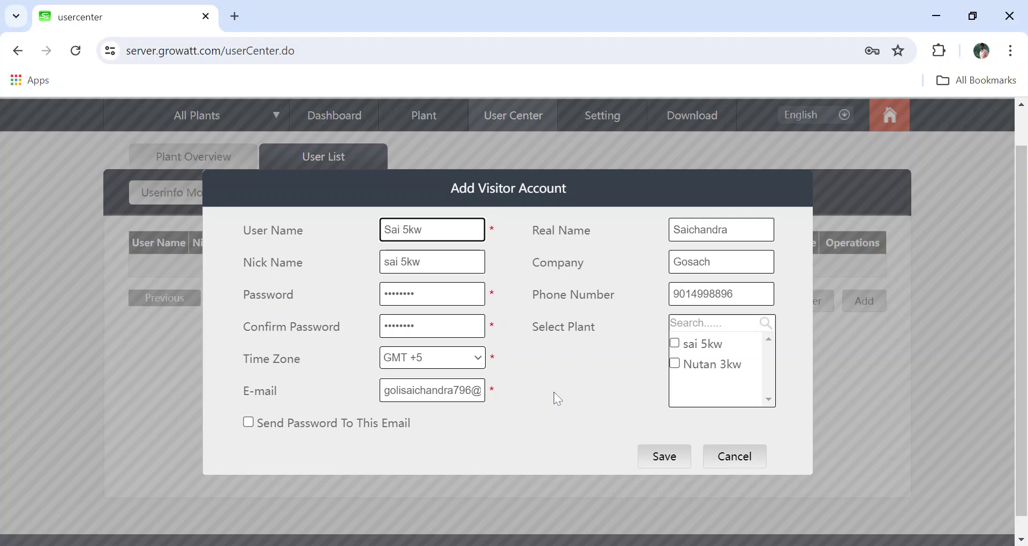
Capitalise the nick name, link plant sai 5kw, and save the visitor account.
left_click(599, 410)
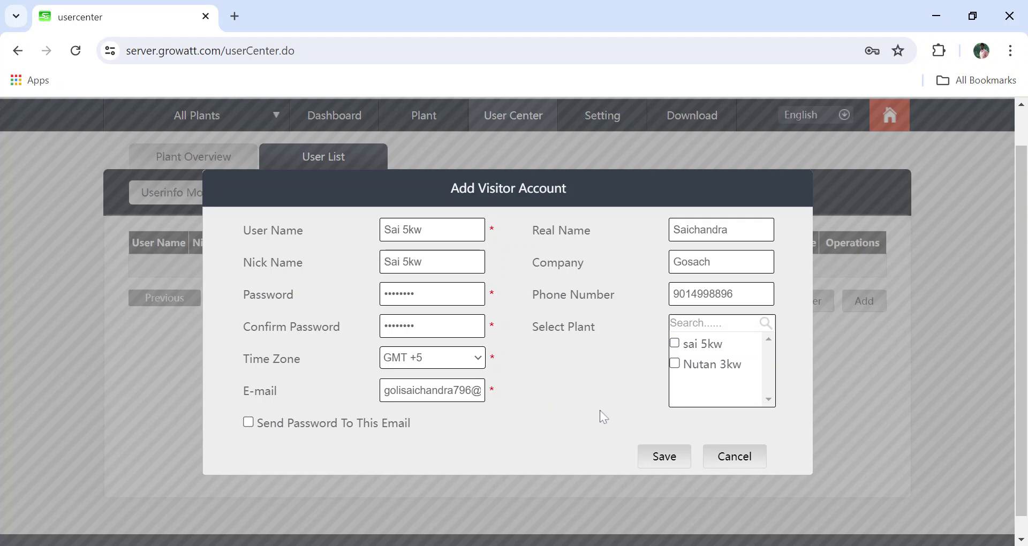
left_click(676, 343)
left_click(664, 459)
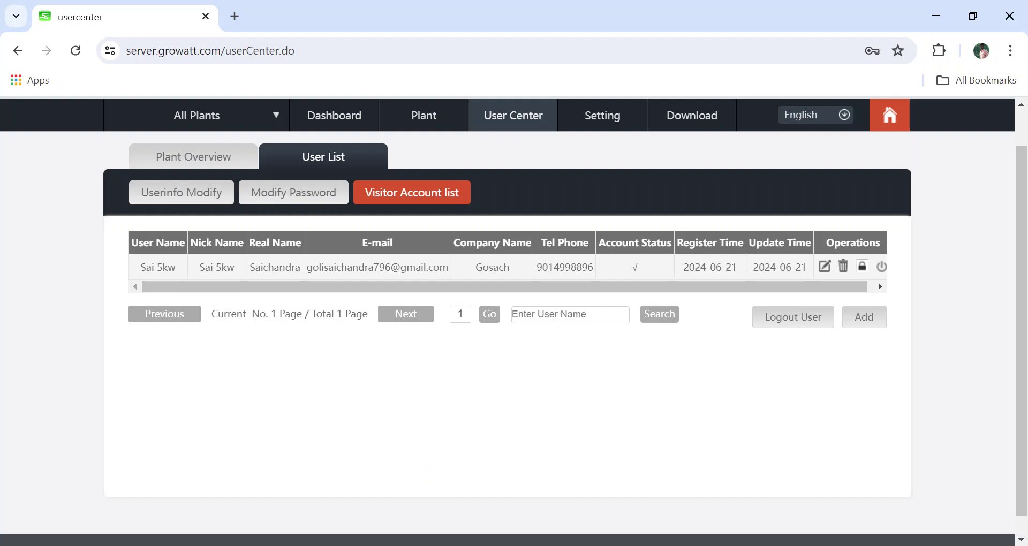
Scroll to the top to review the saved Sai 5kw visitor account in the list.
scroll(587, 411, "up", 1)
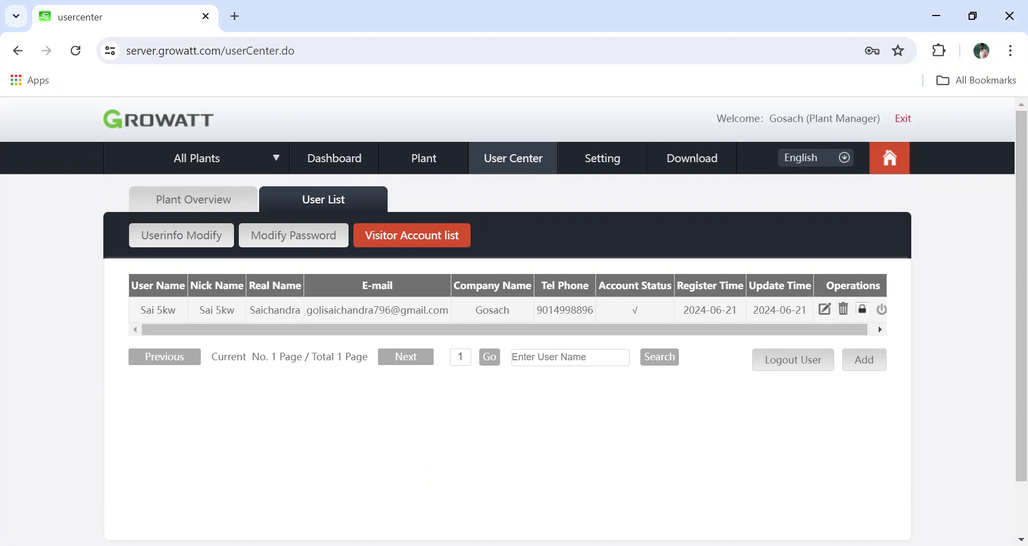
Log out of the plant manager account back to the login form.
left_click(903, 118)
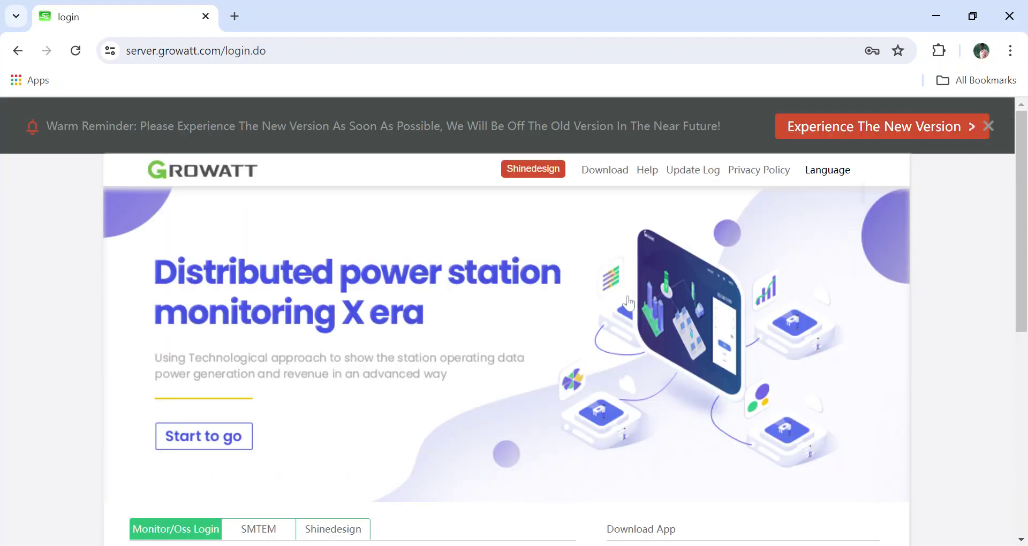
scroll(565, 323, "down", 1)
scroll(565, 323, "down", 4)
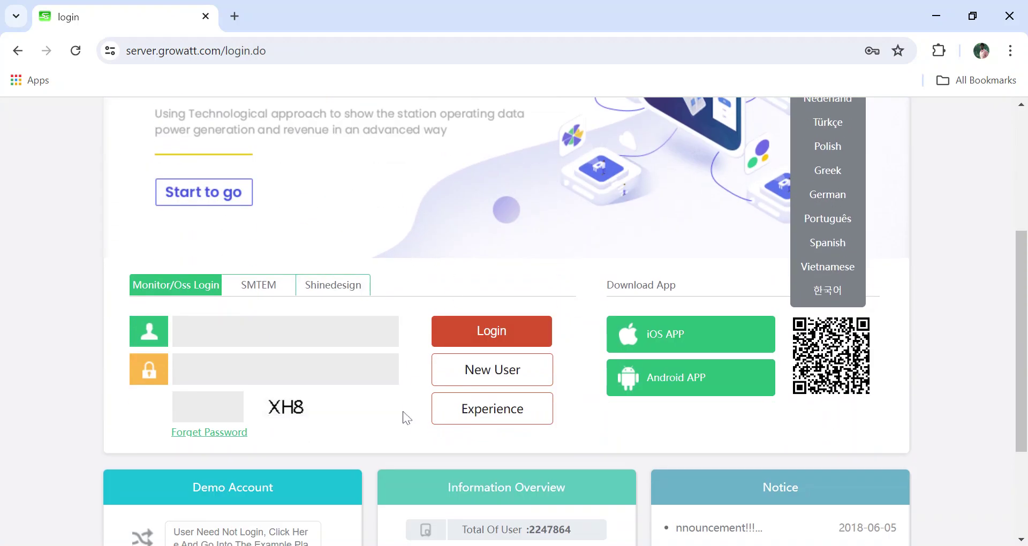
Sign in as 'Sai 5kw' with its password and the displayed captcha.
left_click(300, 331)
type("Sa")
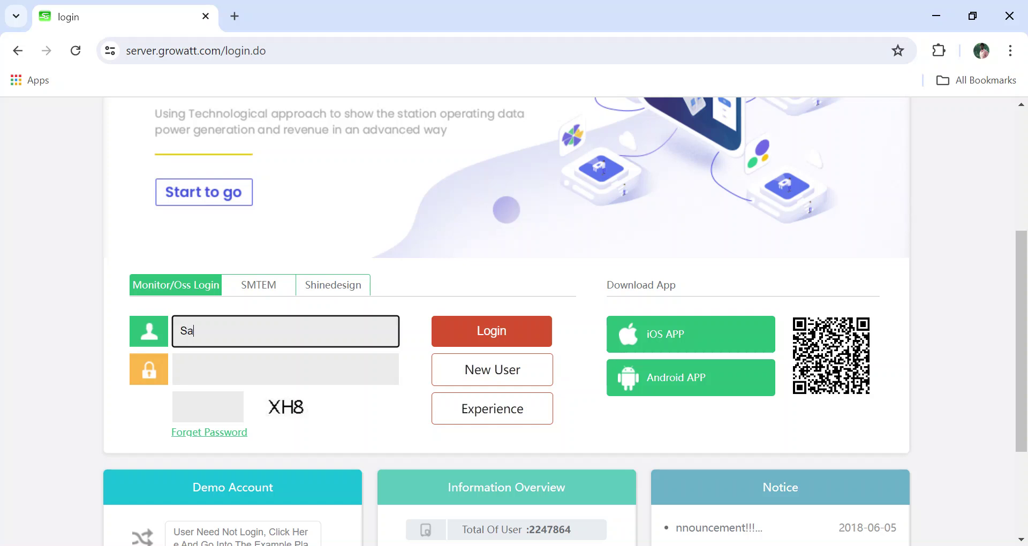
type("i 5kw")
key("Tab")
type("•••••")
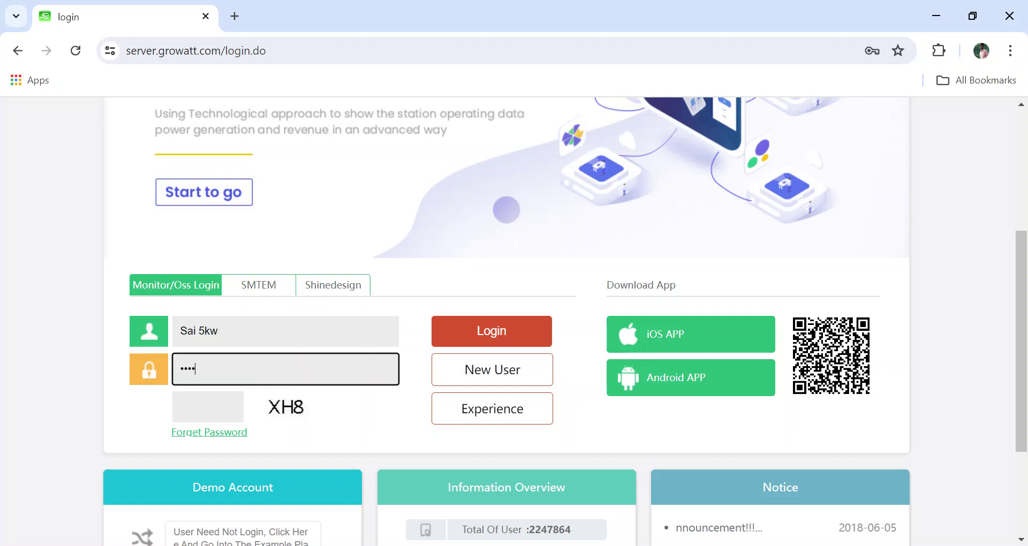
key("BackSpace")
key("BackSpace")
key("BackSpace")
key("BackSpace")
type("••••••••")
left_click(208, 406)
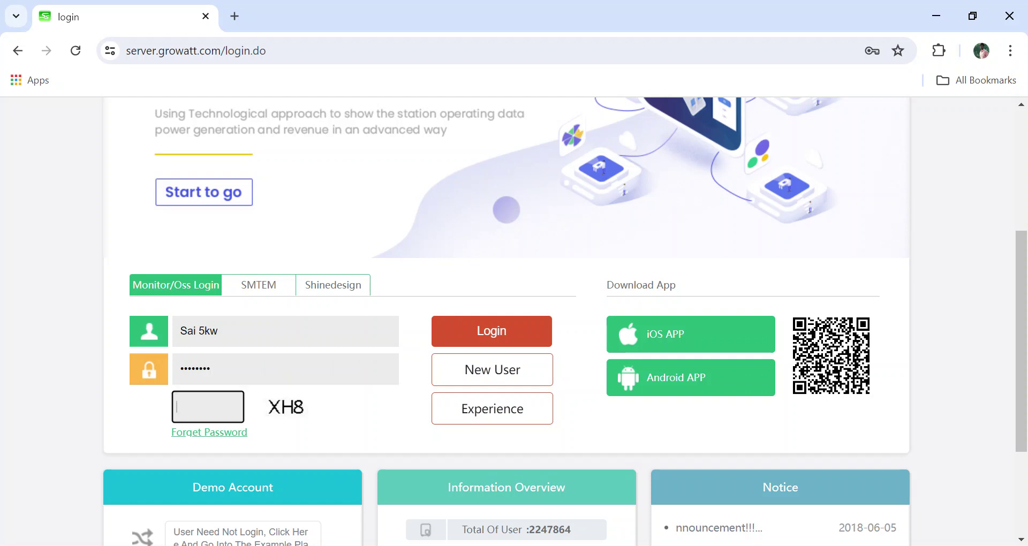
type("XH8")
left_click(498, 336)
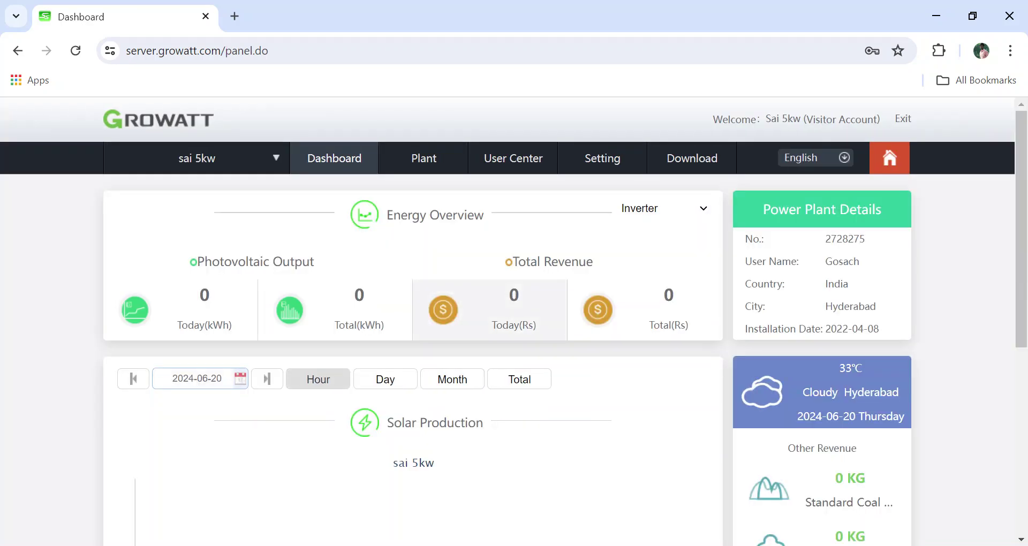
Scroll through the sai 5kw visitor Dashboard and back to the top.
scroll(514, 309, "down", 7)
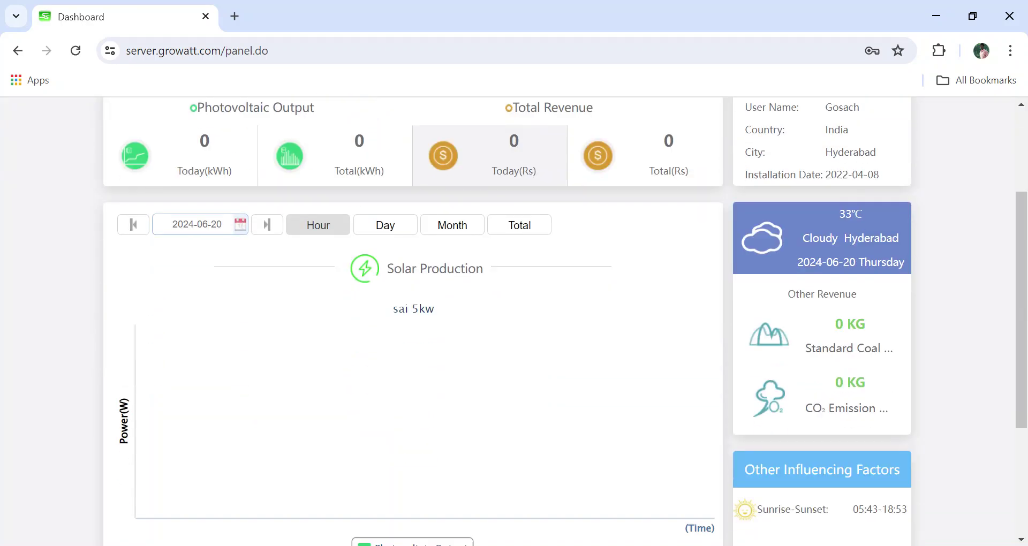
scroll(514, 309, "up", 7)
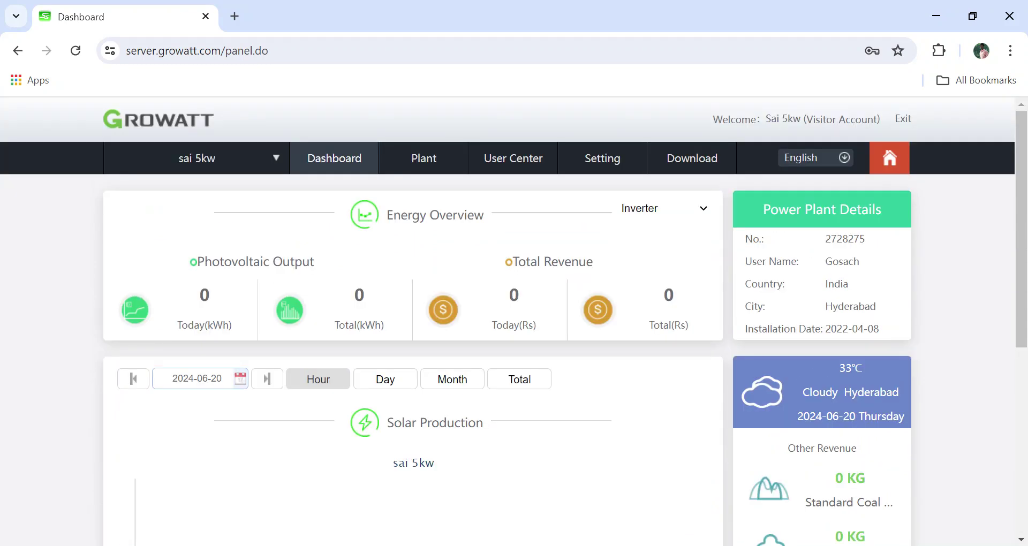